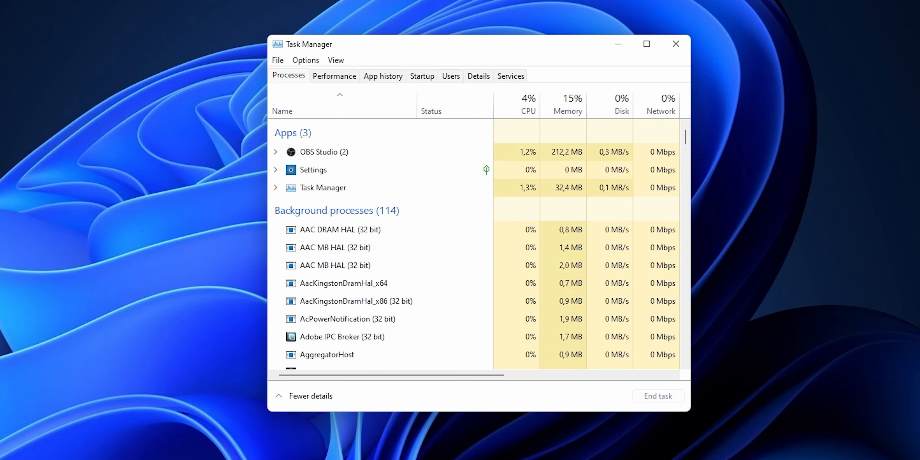
Review the list of startup apps in Task Manager and close it
left_click(421, 76)
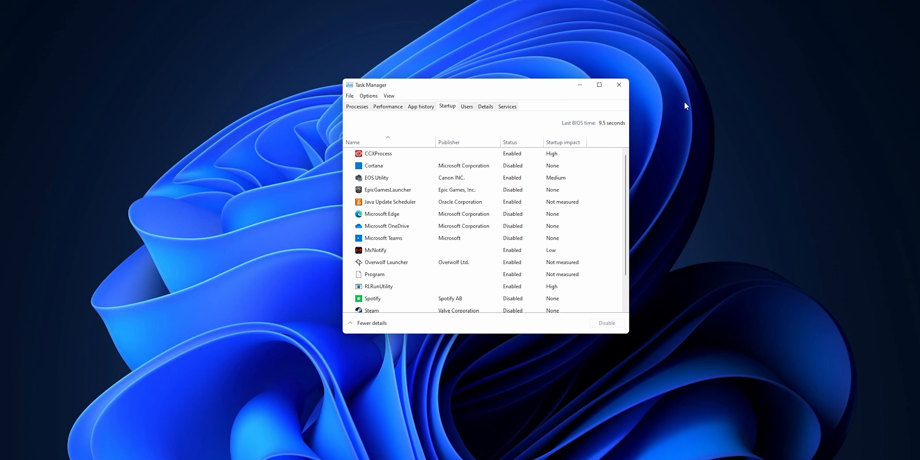
left_click(619, 85)
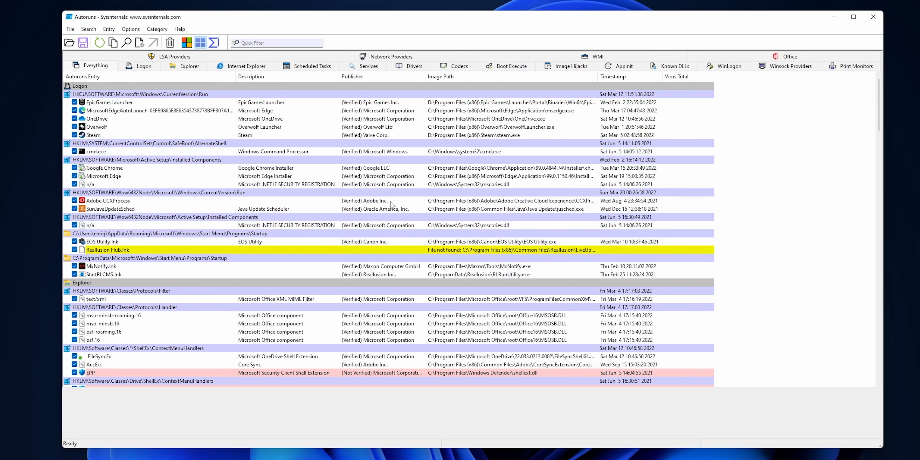
Look through the complete list of autostart entries in Autoruns
scroll(466, 228, "down", 6)
scroll(466, 229, "up", 5)
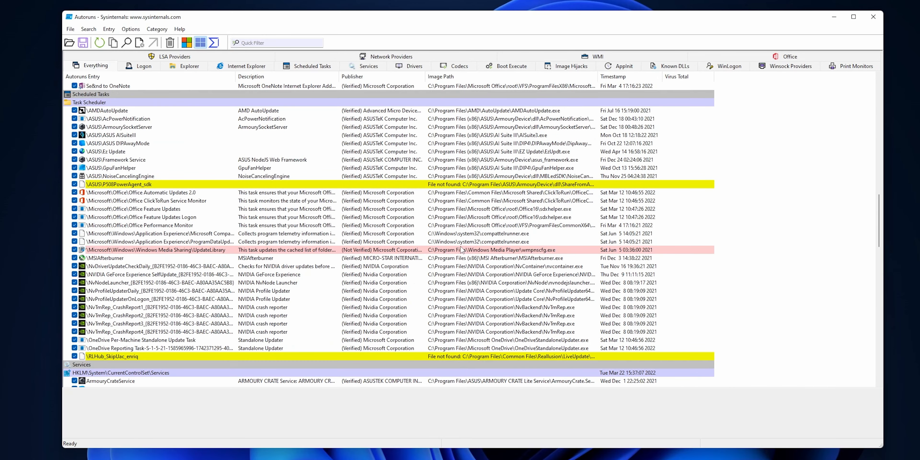
scroll(455, 238, "up", 3)
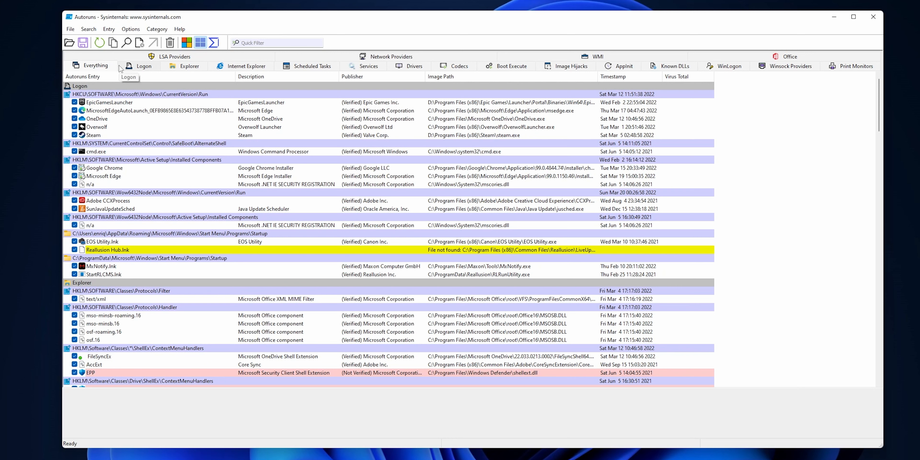
Disable the EpicGamesLauncher, Overwolf, Steam and OneDrive entries among the logon items
left_click(145, 66)
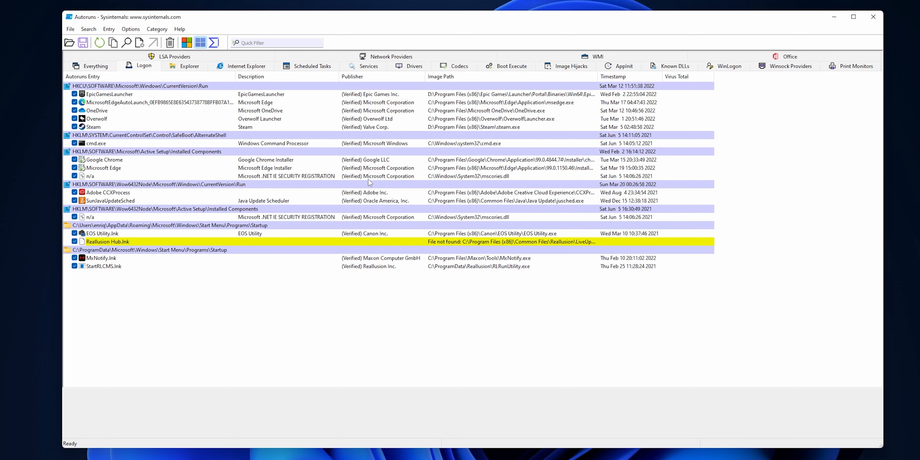
left_click(200, 94)
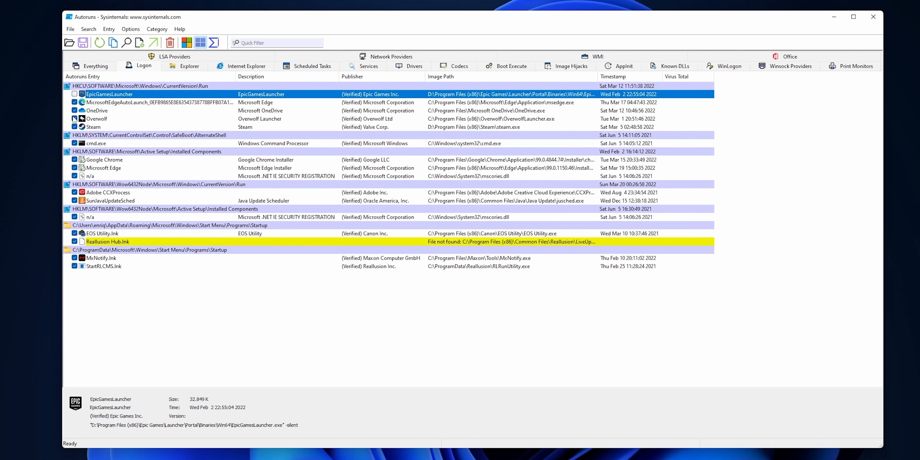
left_click(74, 118)
left_click(75, 127)
left_click(74, 111)
Try to disable the SunJavaUpdateSched logon entry and relaunch the program as administrator
left_click(74, 200)
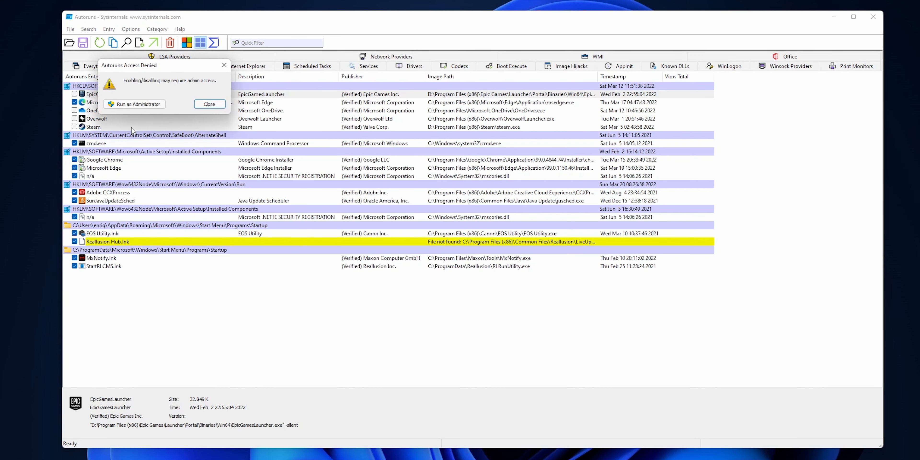
left_click(167, 106)
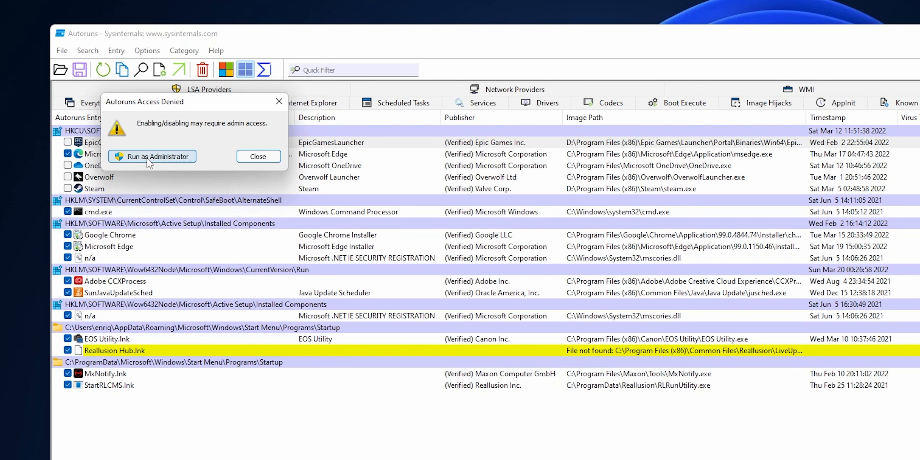
left_click(147, 161)
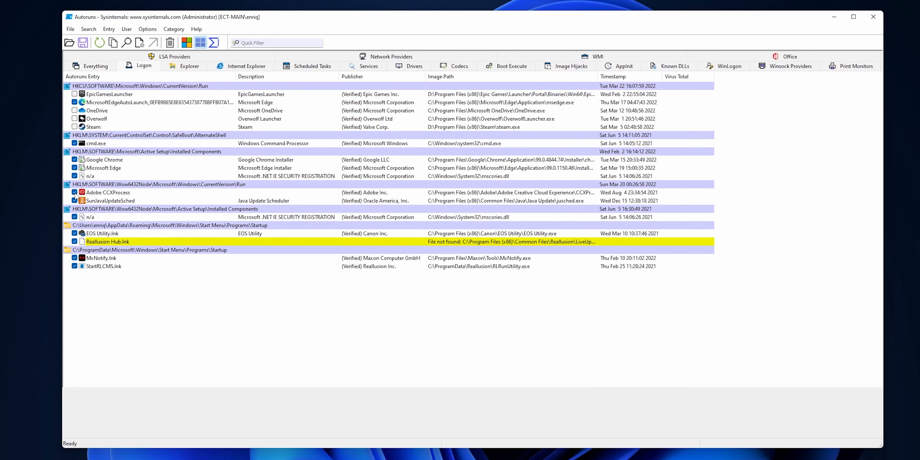
Disable the Adobe CCXProcess, MxNotify.lnk and EOS Utility.lnk logon entries
left_click(75, 192)
left_click(74, 258)
left_click(74, 233)
Disable the OneDrive Per-Machine Standalone Update Task and the OneDrive Reporting Task among the scheduled tasks
left_click(320, 68)
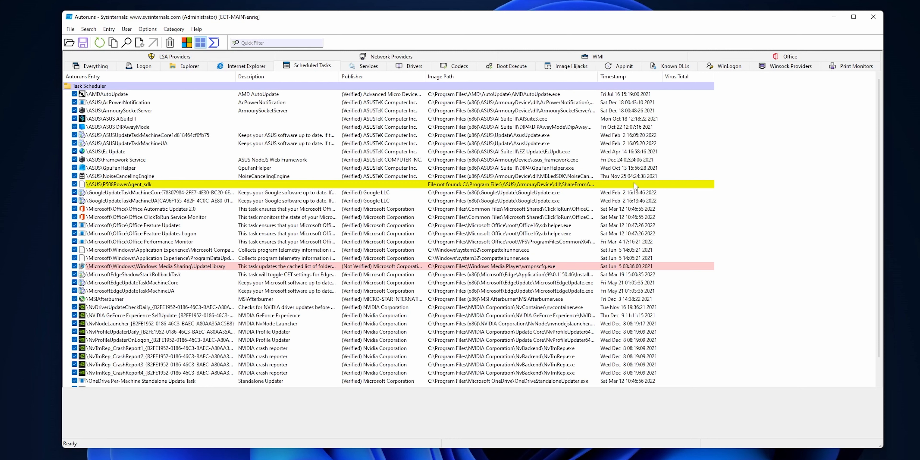
scroll(635, 308, "down", 1)
scroll(635, 303, "up", 1)
scroll(634, 300, "down", 1)
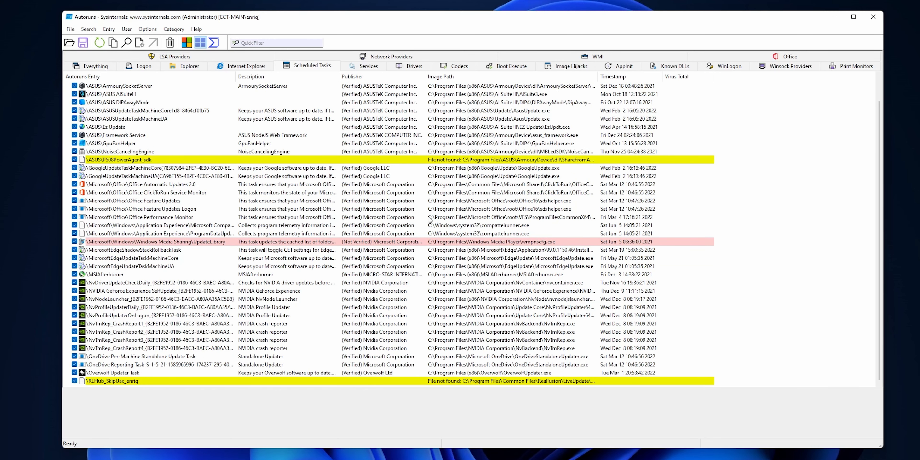
scroll(436, 225, "up", 1)
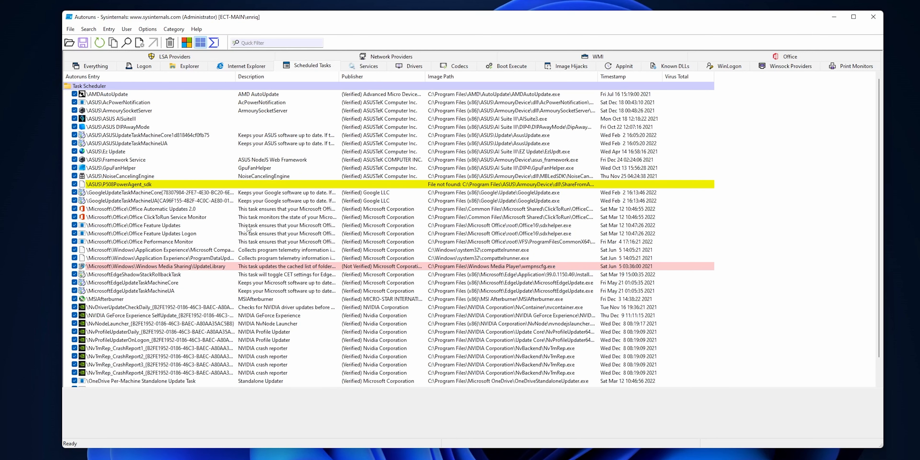
scroll(249, 228, "down", 1)
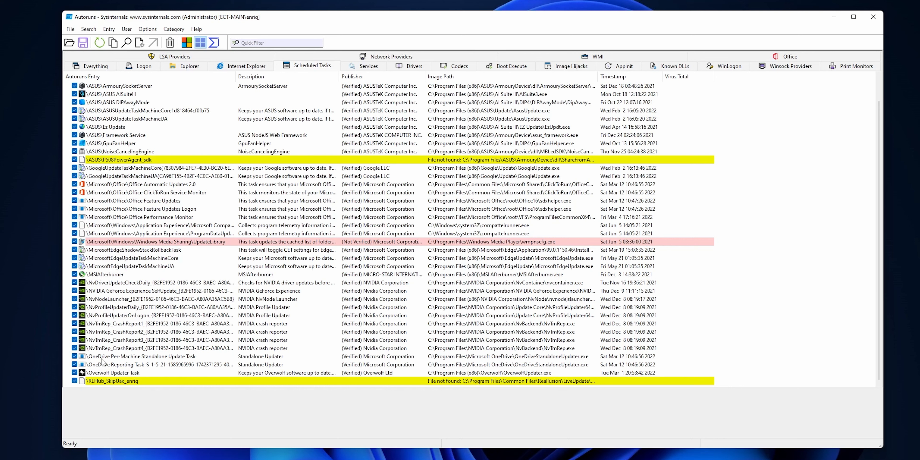
left_click(75, 357)
left_click(74, 364)
scroll(295, 312, "up", 1)
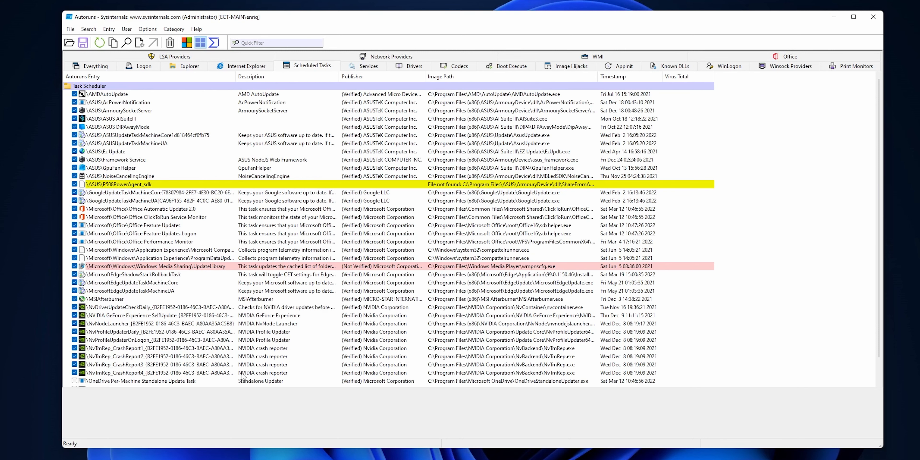
scroll(415, 316, "down", 1)
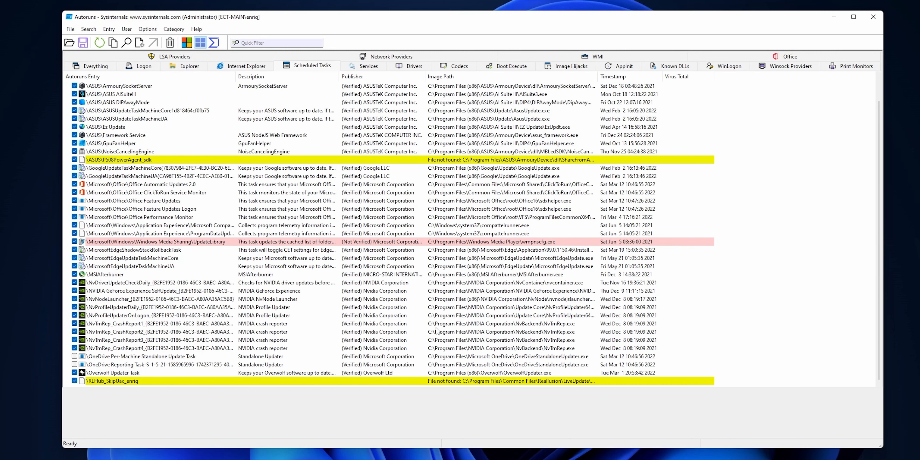
scroll(436, 331, "up", 1)
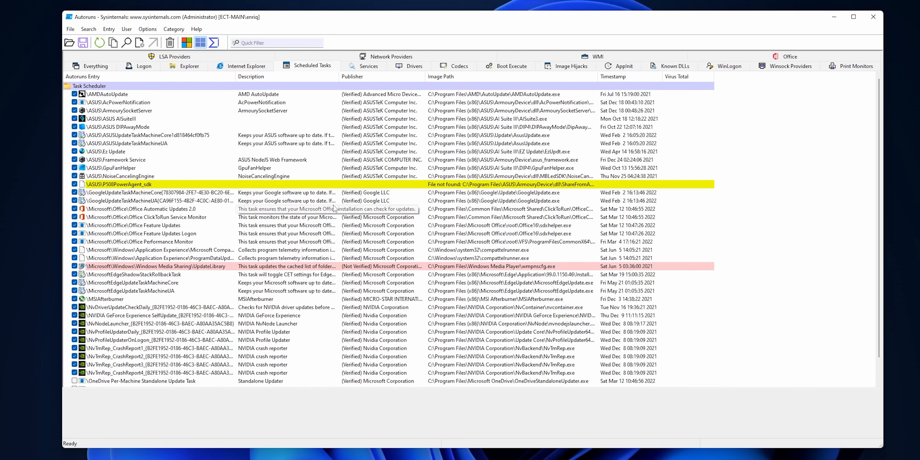
Review the list of autostart services from start to end
left_click(361, 66)
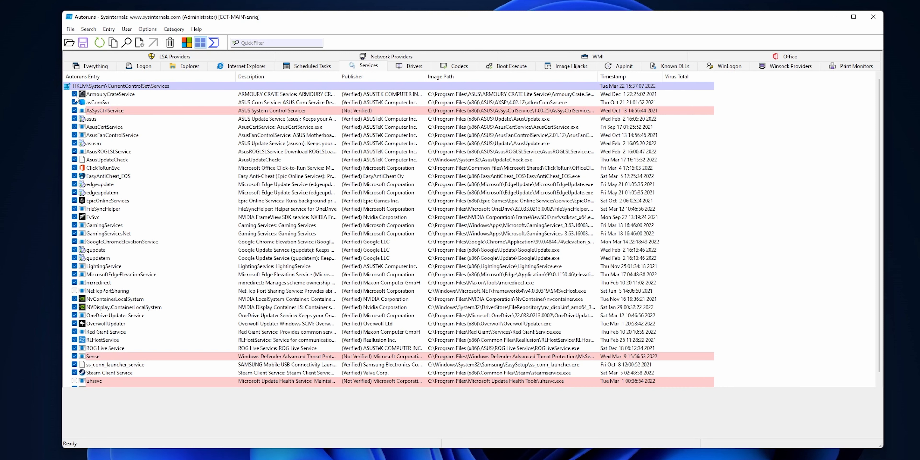
scroll(175, 254, "down", 1)
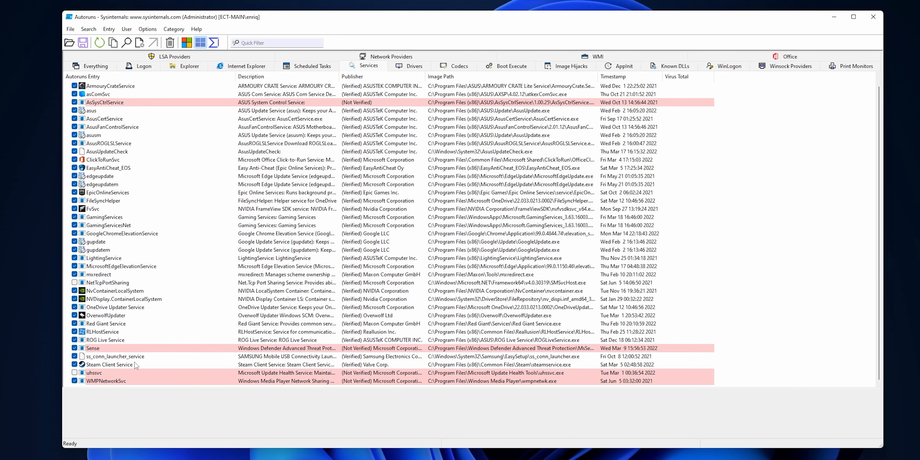
scroll(215, 350, "up", 1)
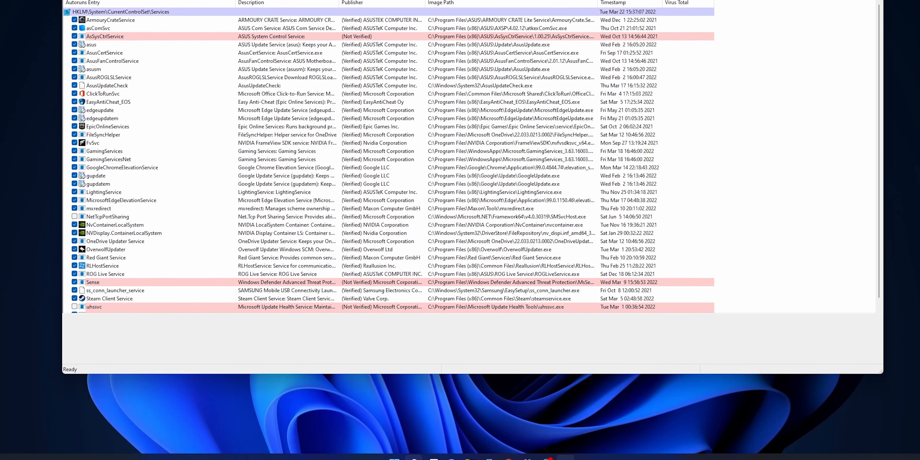
Open the Windows Services app by searching for "services" and select Steam Client Service
left_click(413, 451)
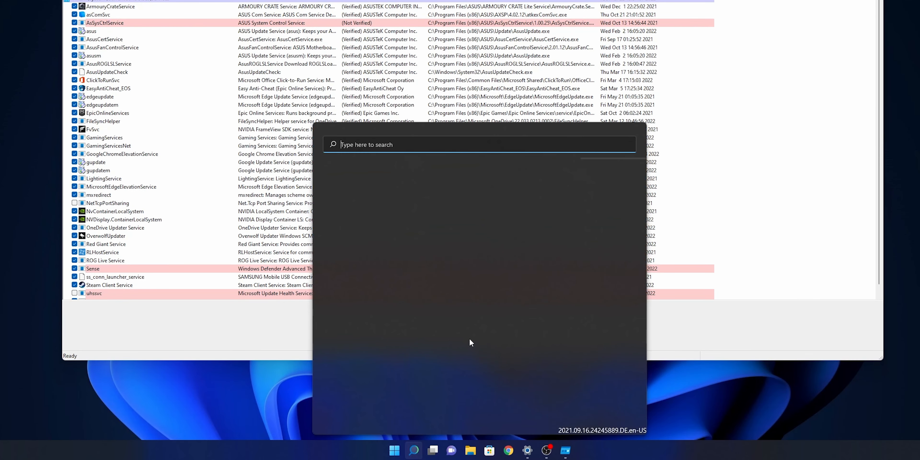
type("services")
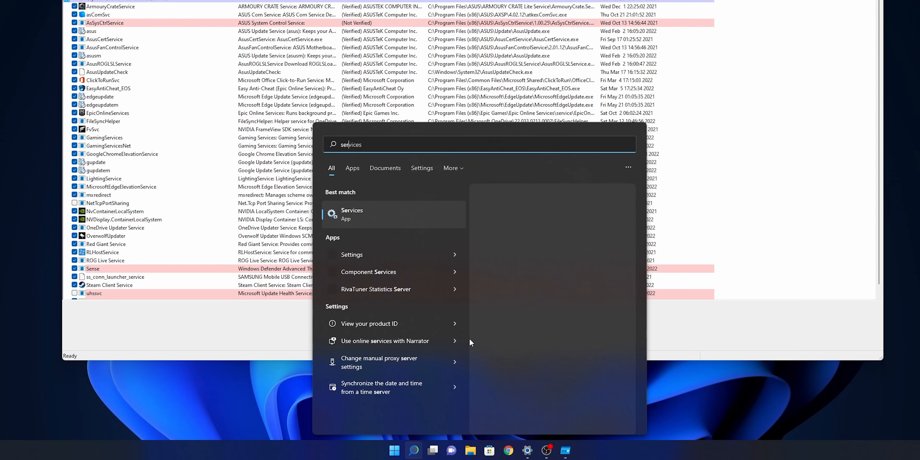
key("Return")
scroll(427, 291, "down", 15)
scroll(427, 291, "down", 20)
scroll(424, 296, "down", 11)
left_click(458, 211)
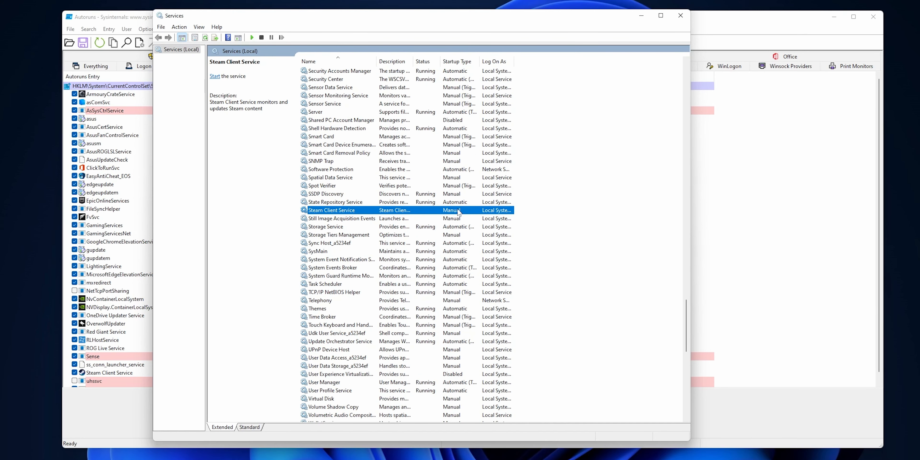
Examine the startup type options in the Steam Client Service properties, choose Manual, and cancel the dialog
right_click(449, 212)
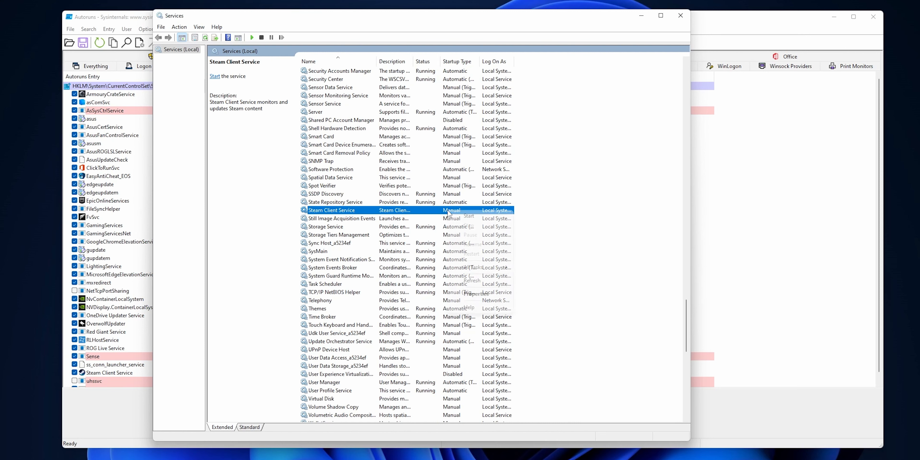
left_click(482, 297)
left_click(391, 223)
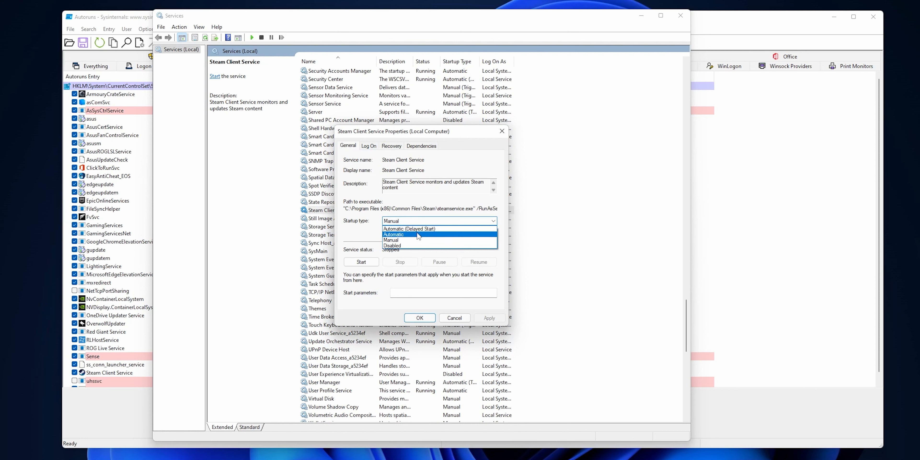
left_click(428, 240)
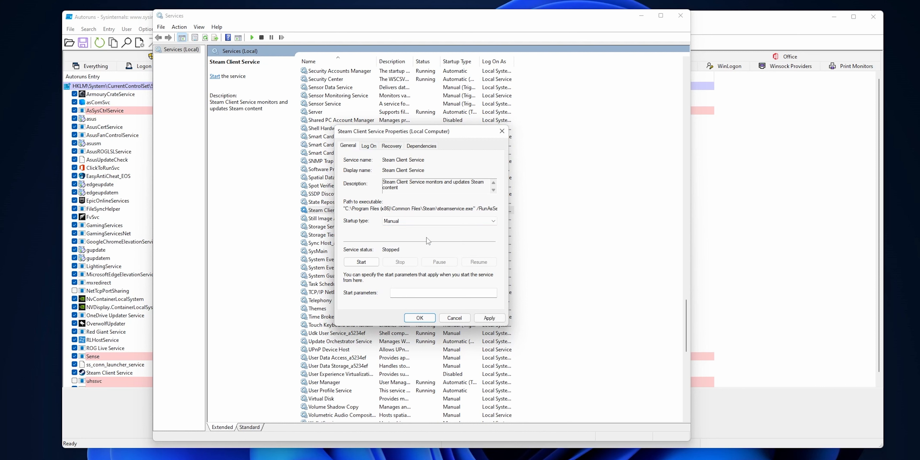
left_click(455, 319)
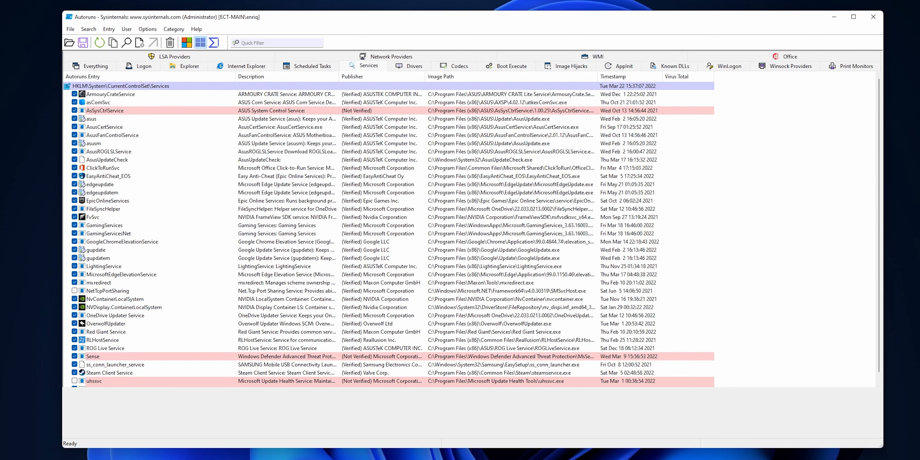
Show the list of autostart drivers in Autoruns
left_click(398, 70)
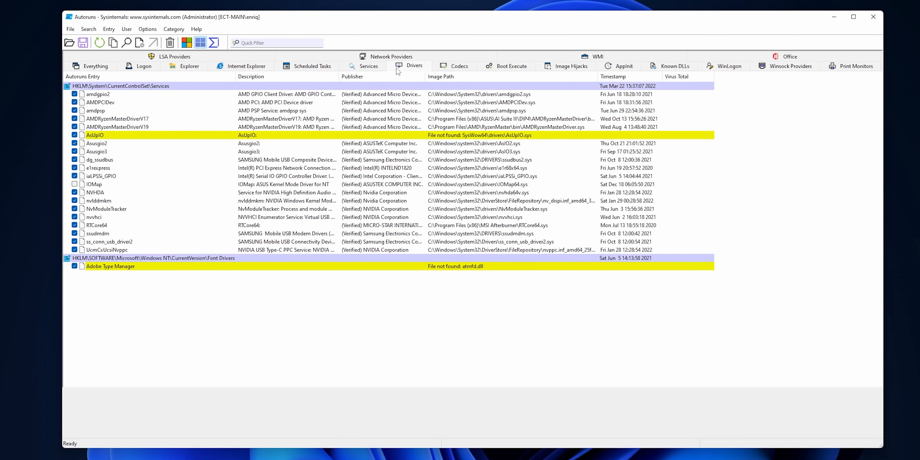